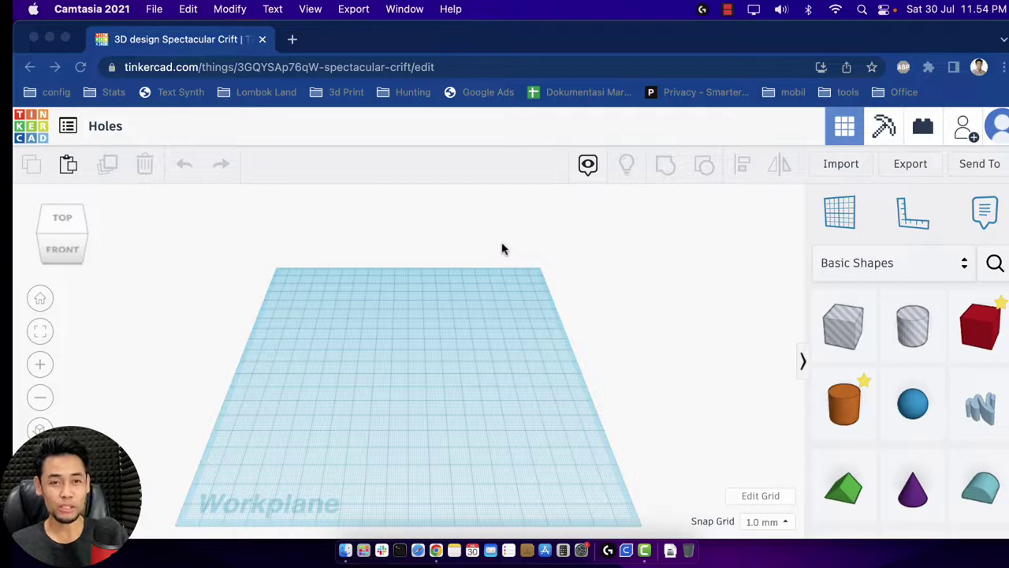
scroll(489, 255, down, 2)
scroll(489, 254, up, 3)
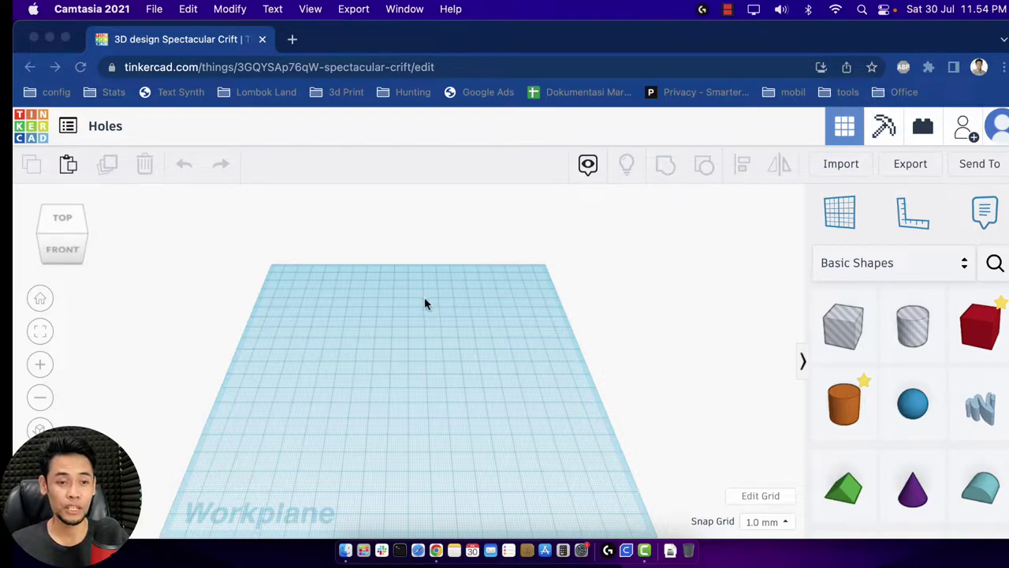
scroll(424, 304, down, 2)
scroll(424, 304, up, 2)
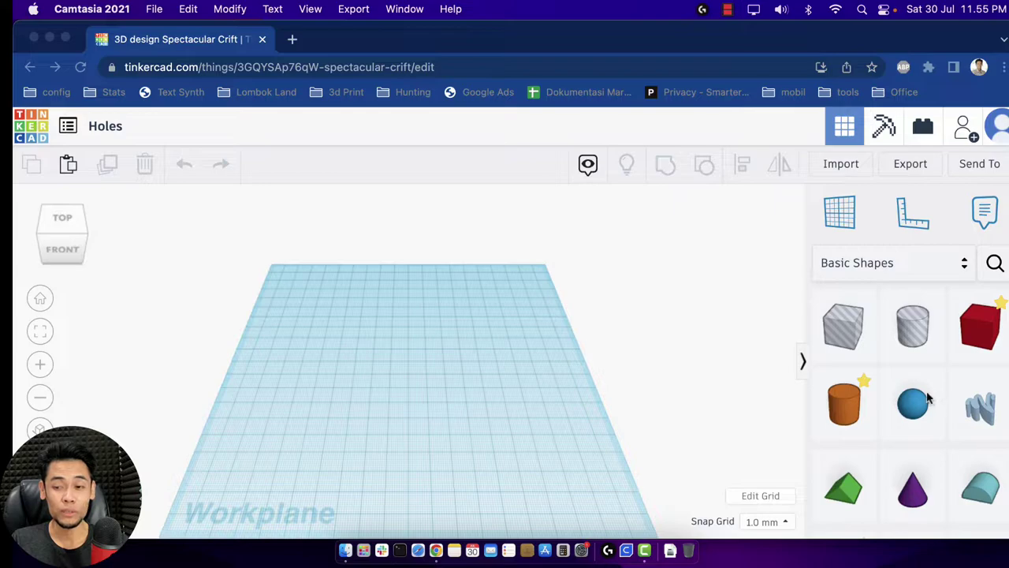
Step: Find the Tube among the basic shapes and place one on the workplane
scroll(922, 398, down, 5)
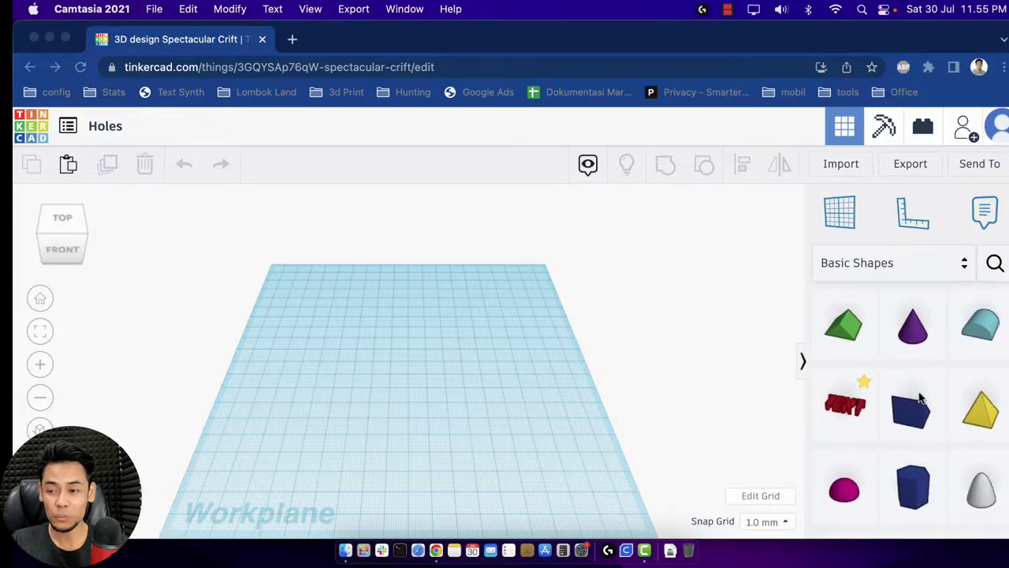
scroll(919, 397, down, 5)
scroll(454, 384, down, 2)
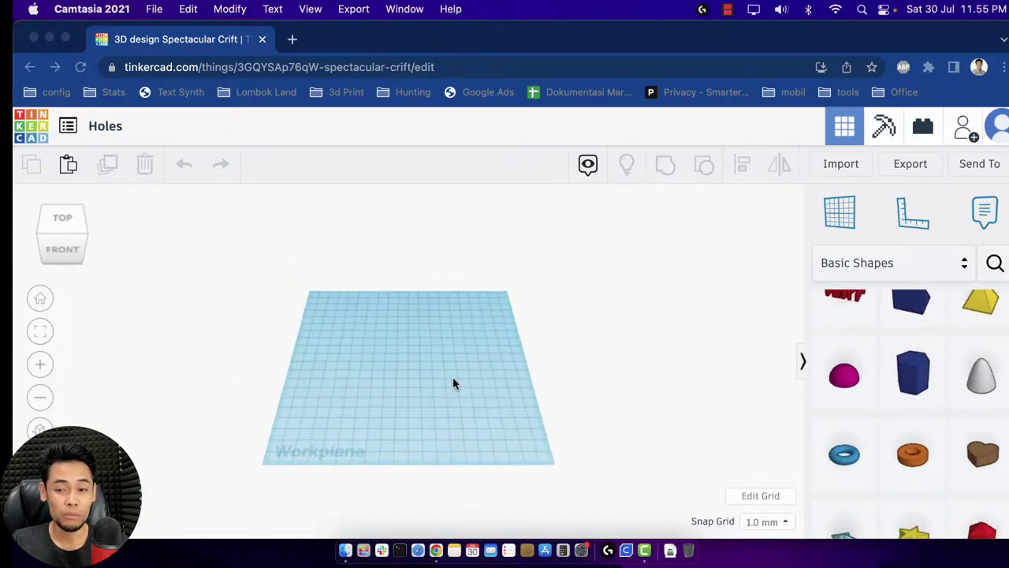
scroll(455, 379, up, 5)
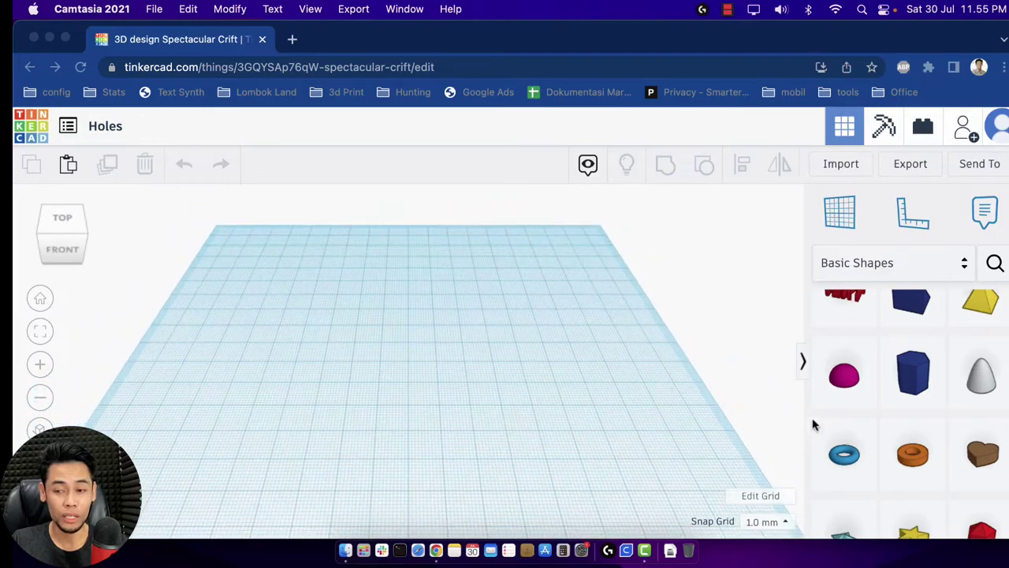
click(918, 454)
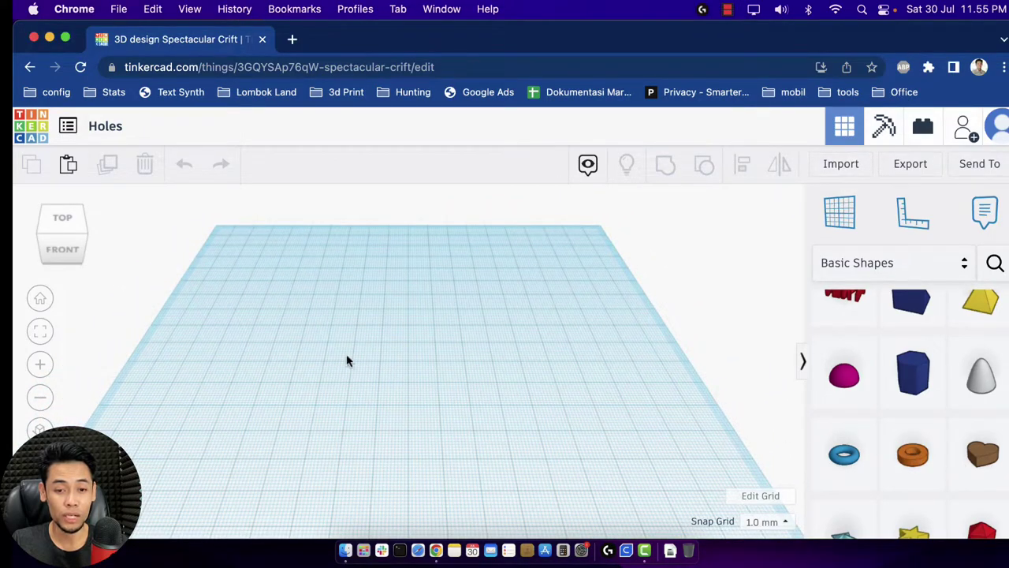
drag(917, 457, 353, 335)
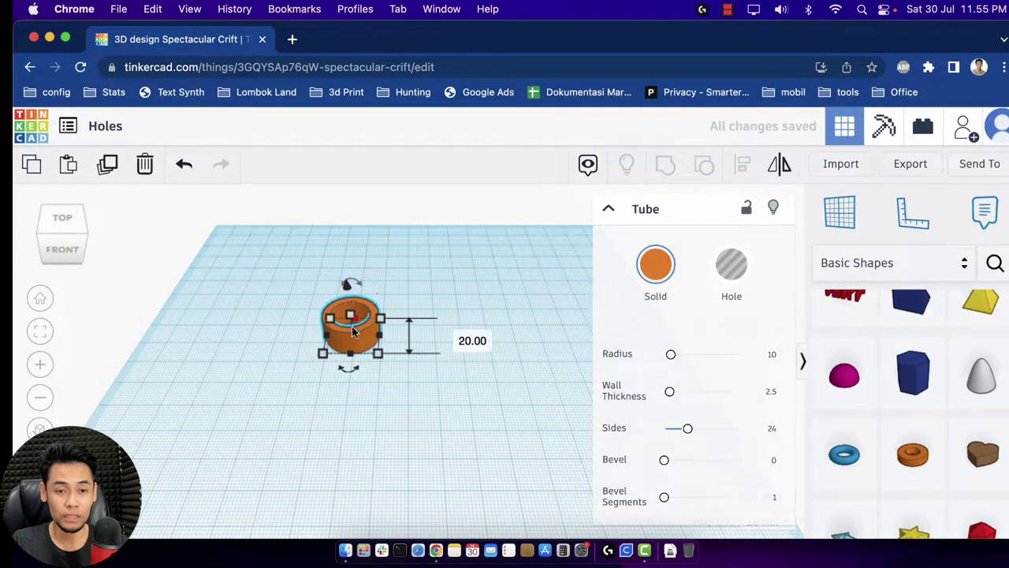
Step: Stretch the tube vertically to a height of 25 mm
scroll(385, 398, up, 5)
scroll(360, 379, down, 3)
drag(302, 275, 286, 180)
scroll(417, 338, down, 2)
scroll(417, 337, down, 2)
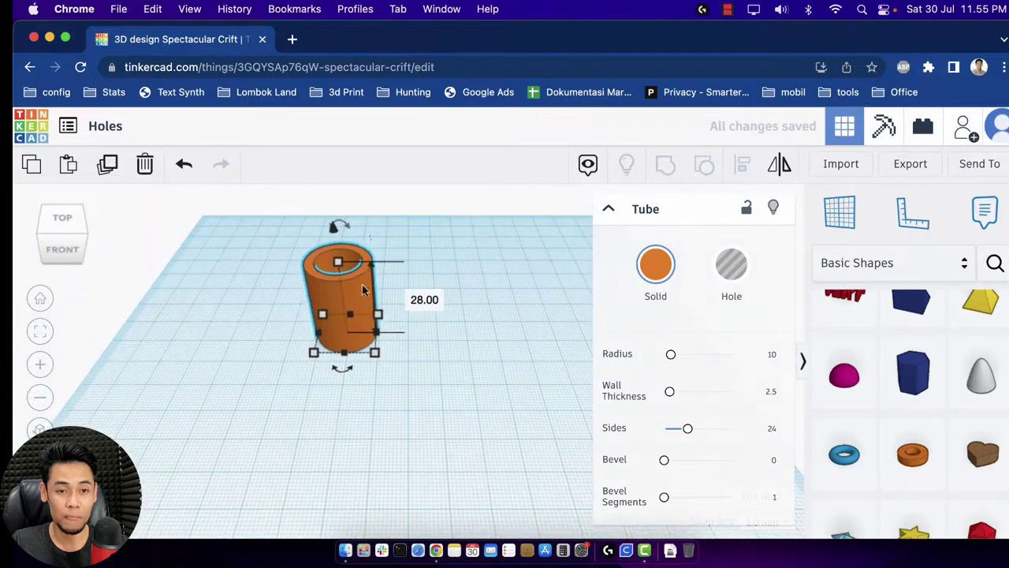
drag(319, 254, 329, 275)
scroll(415, 366, up, 2)
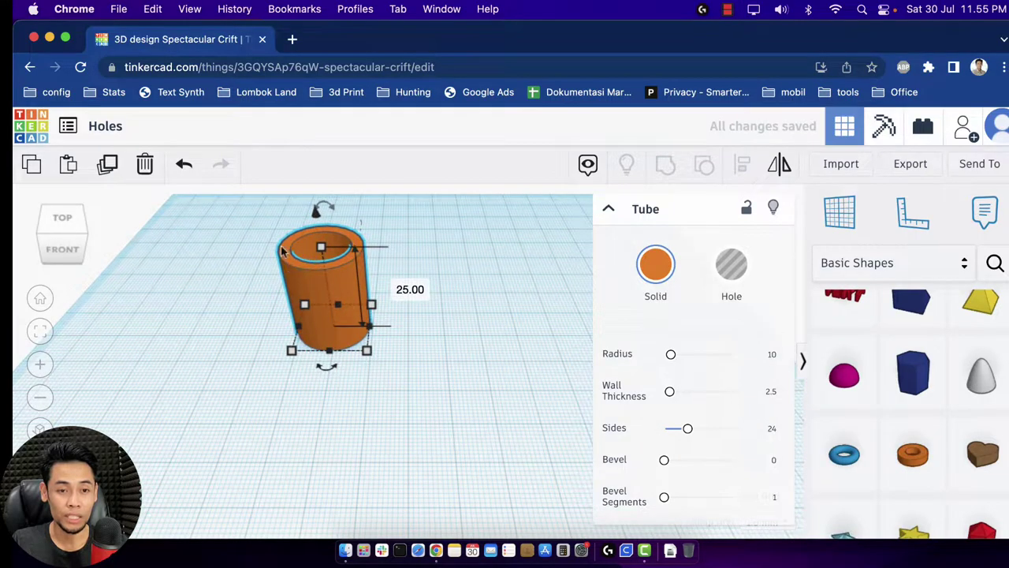
Step: Stretch the tube into an elongated oval ring in the top view, and delete it from the workplane
click(64, 227)
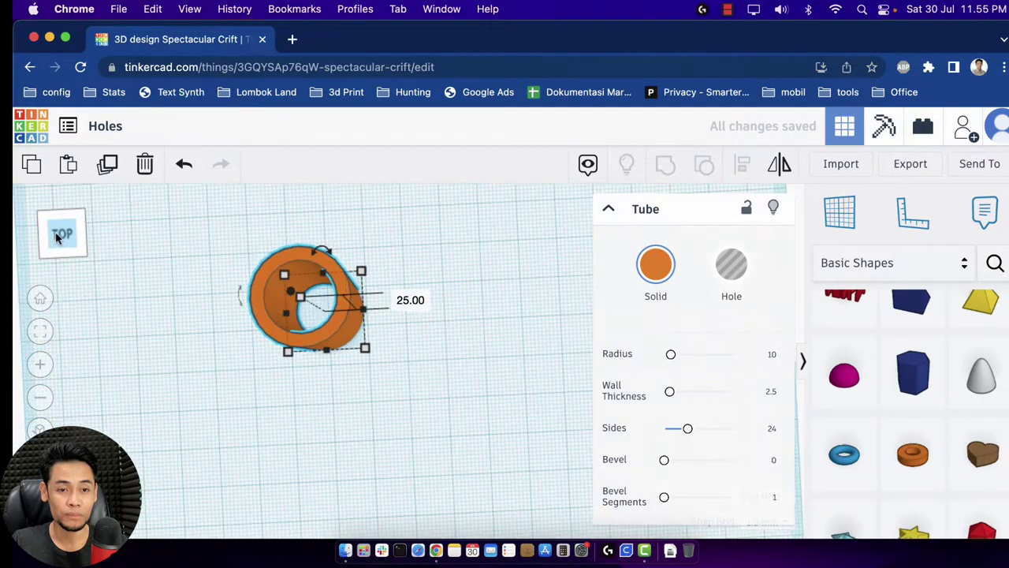
click(586, 290)
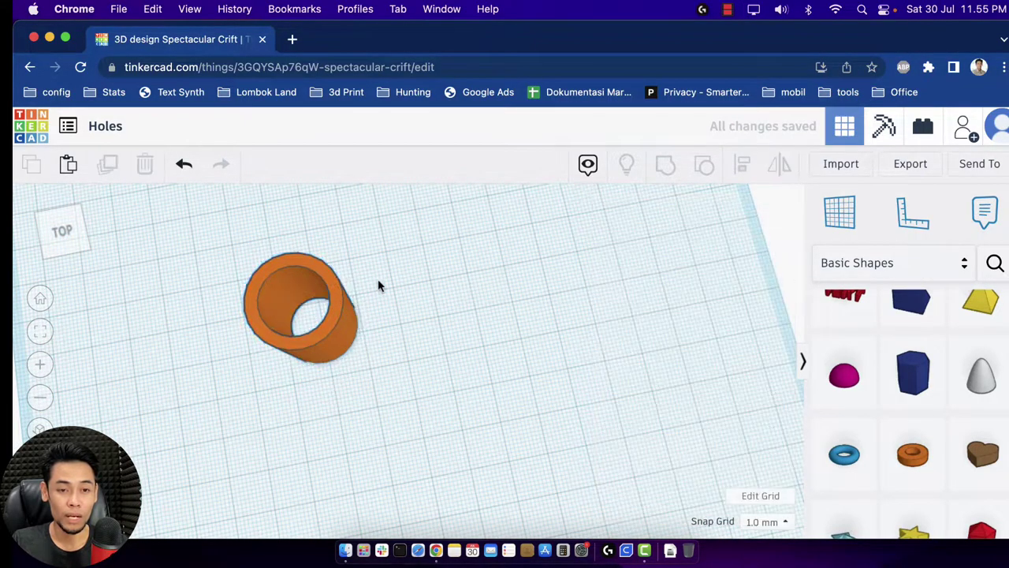
click(323, 274)
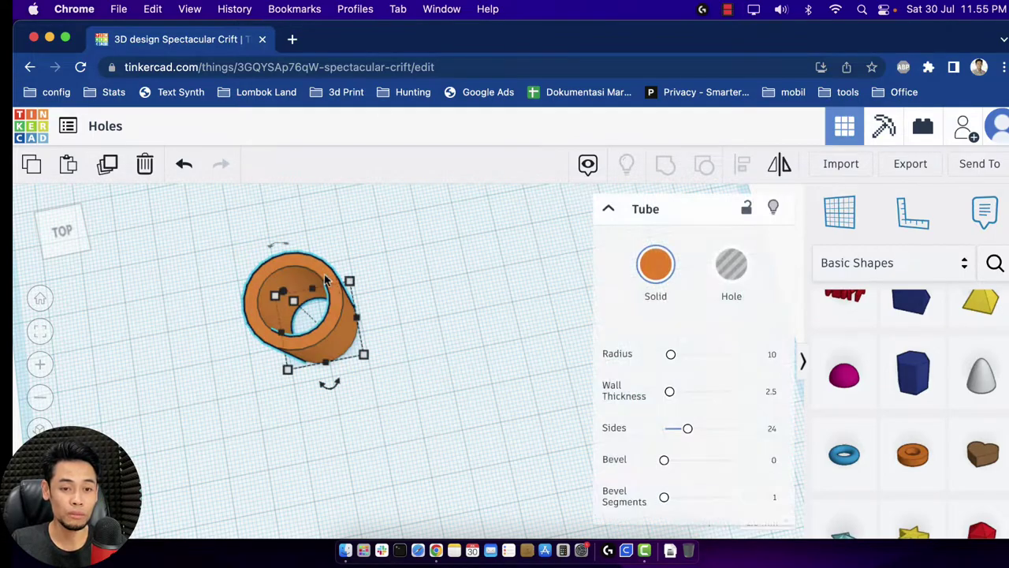
drag(355, 288, 408, 271)
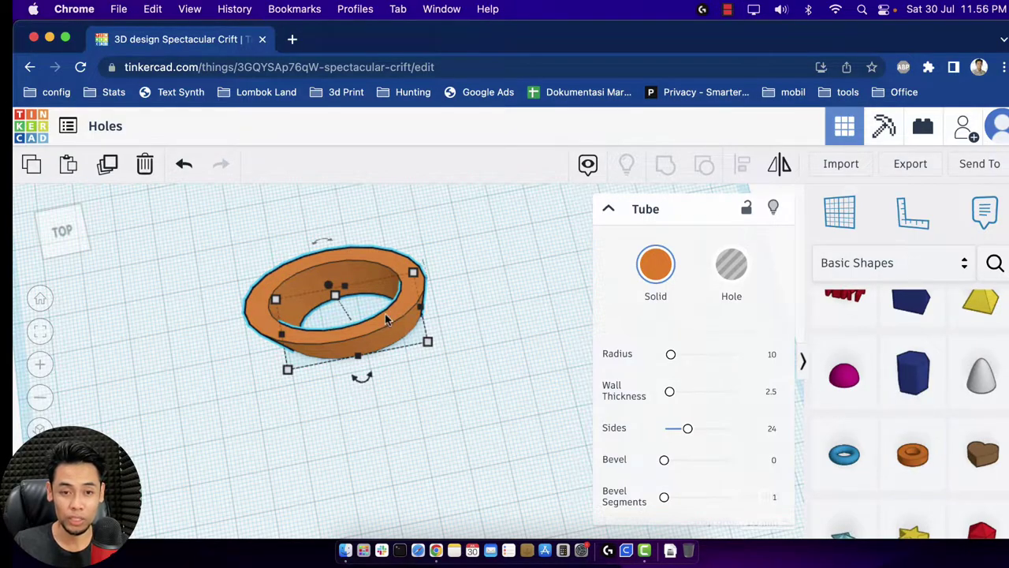
key(Delete)
Step: Place a solid Cylinder from the basic shapes near the middle of the workplane
scroll(933, 396, up, 5)
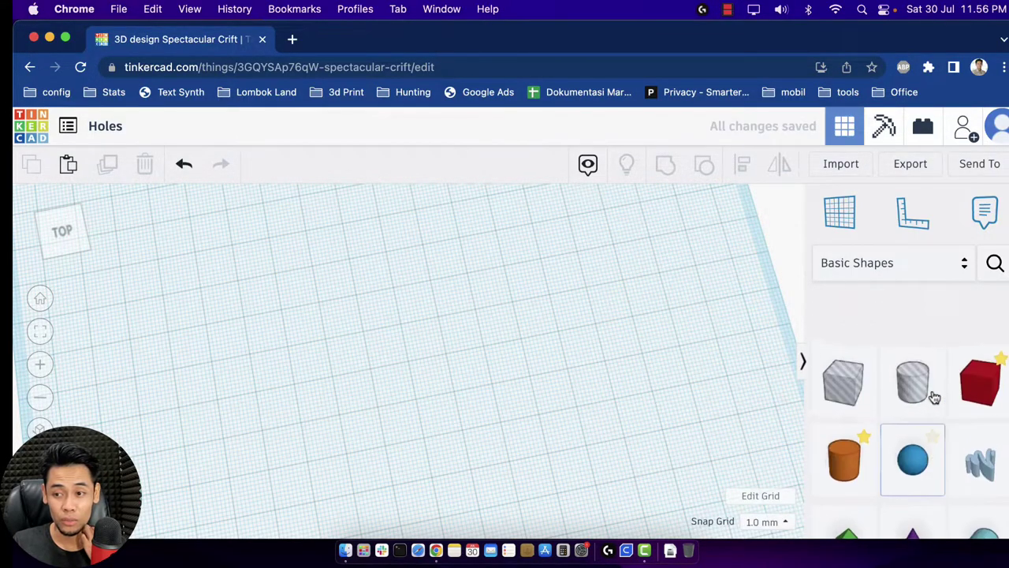
click(858, 418)
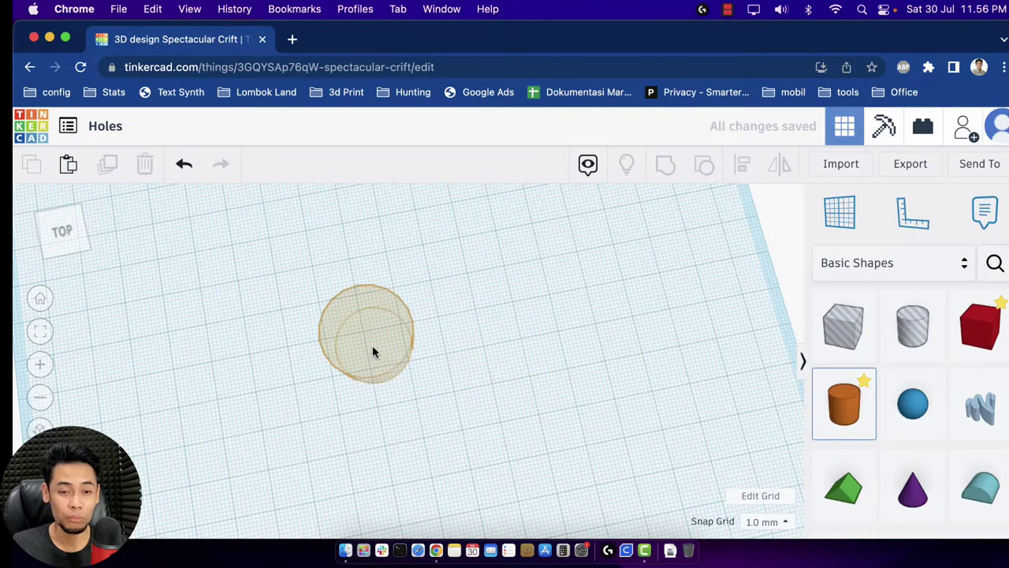
click(373, 349)
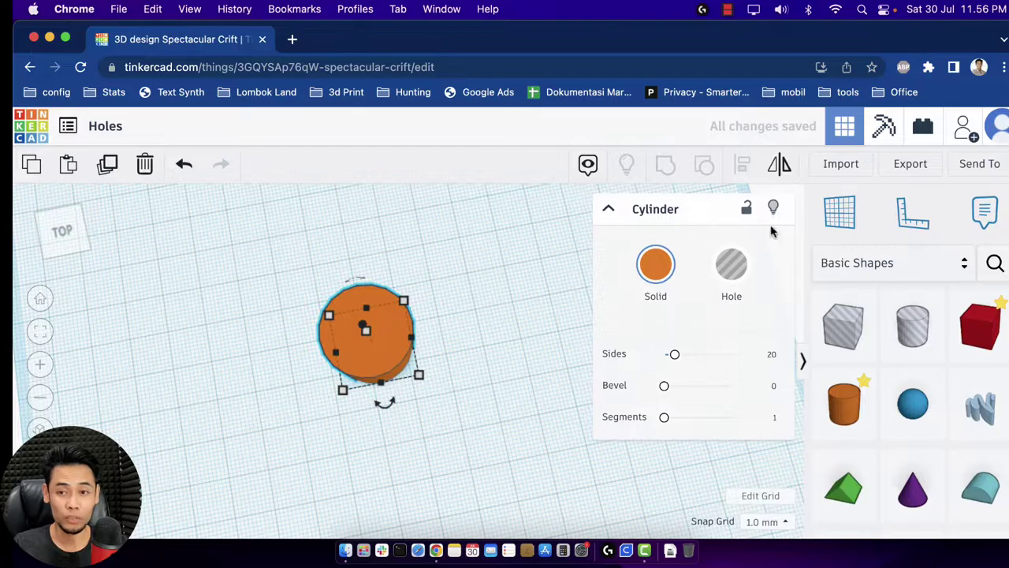
Step: Examine the cylinder from the front and from directly above, including its base dimensions
click(70, 246)
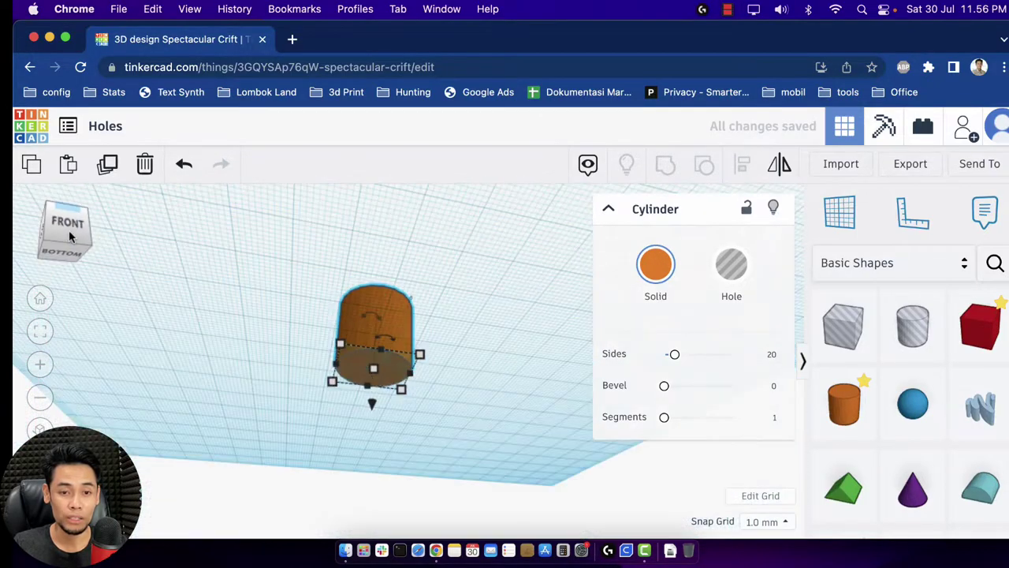
scroll(100, 255, up, 5)
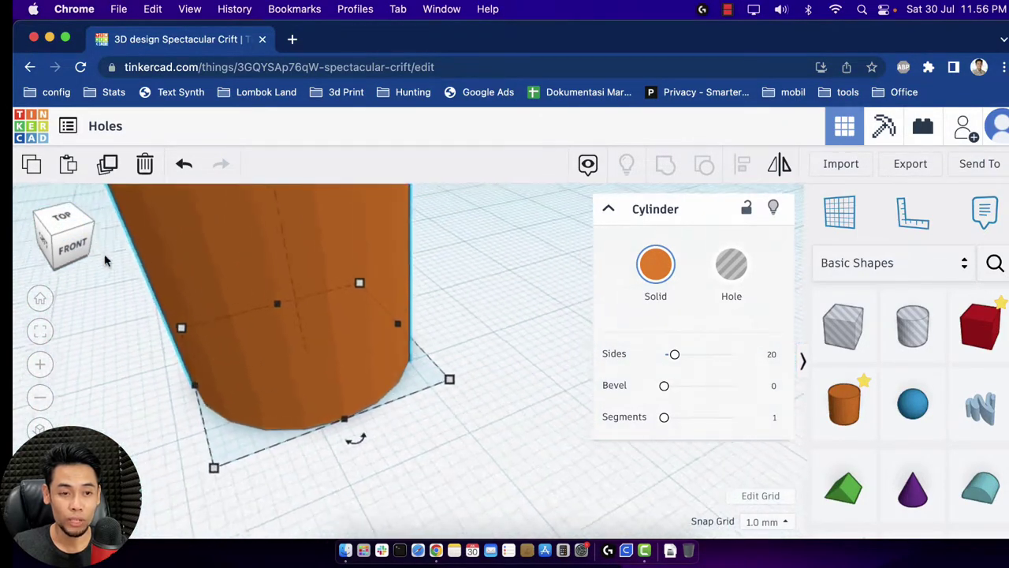
scroll(352, 272, down, 3)
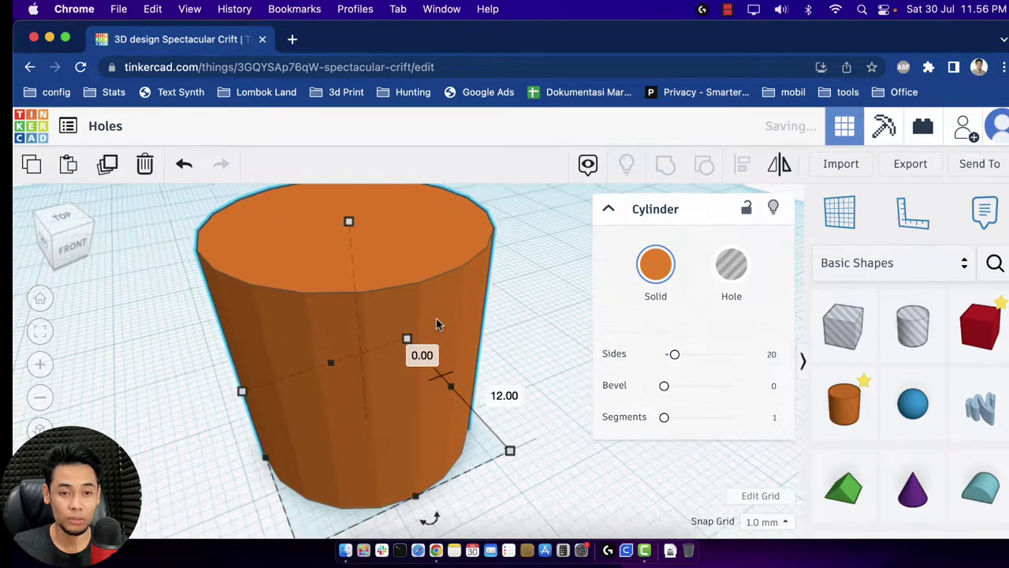
click(71, 246)
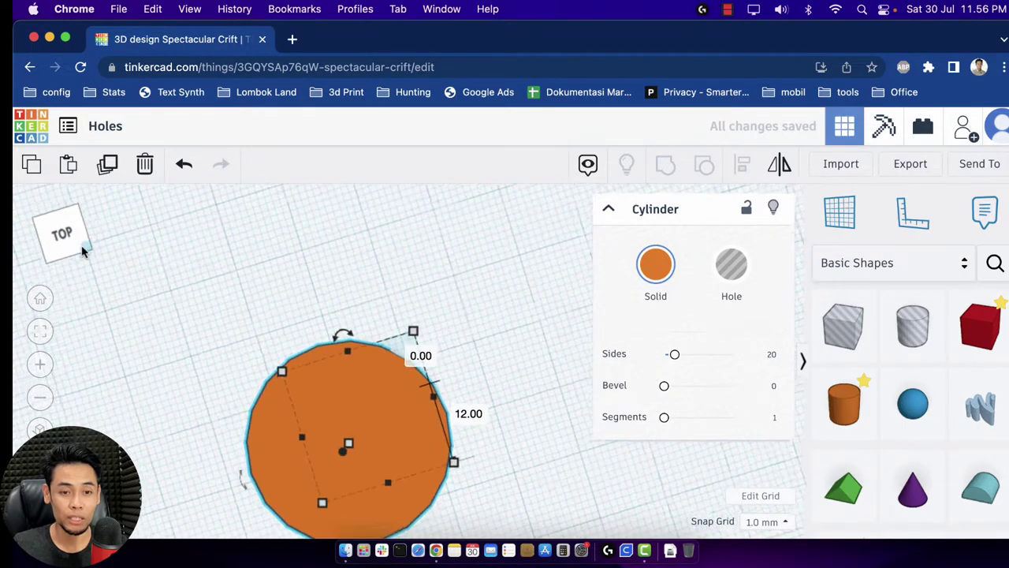
click(496, 309)
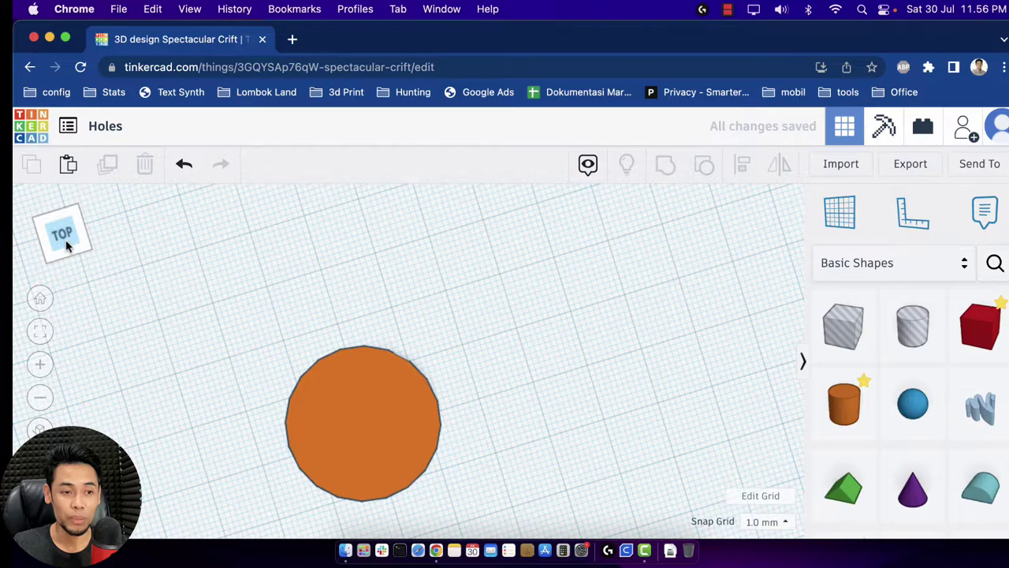
click(70, 244)
click(353, 393)
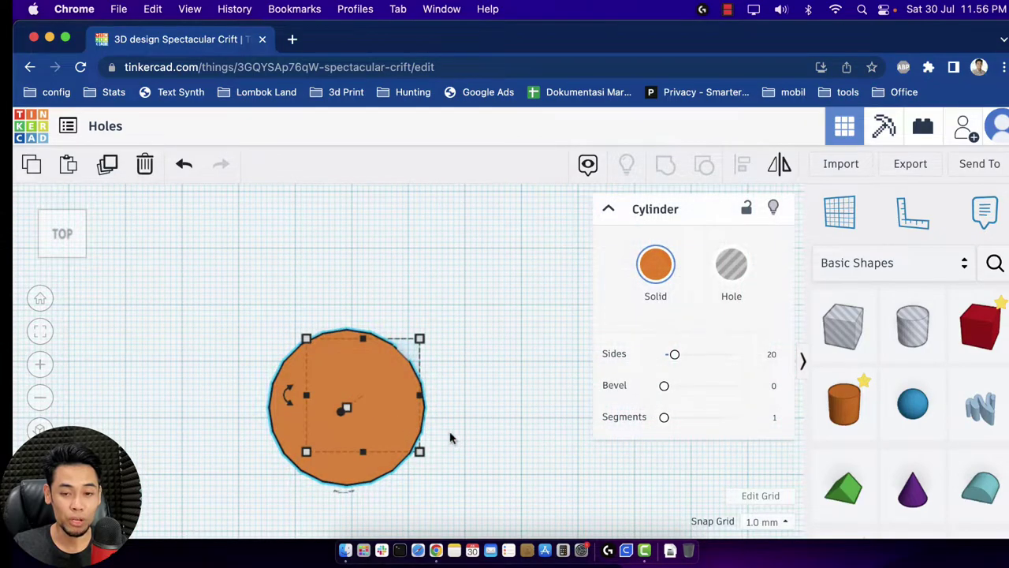
mouse_move(418, 450)
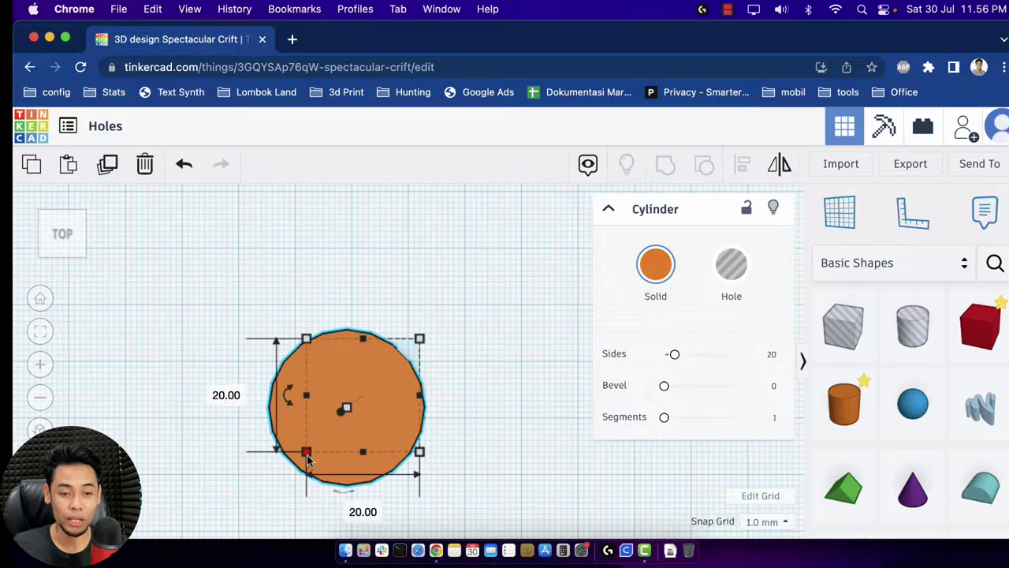
scroll(410, 394, down, 2)
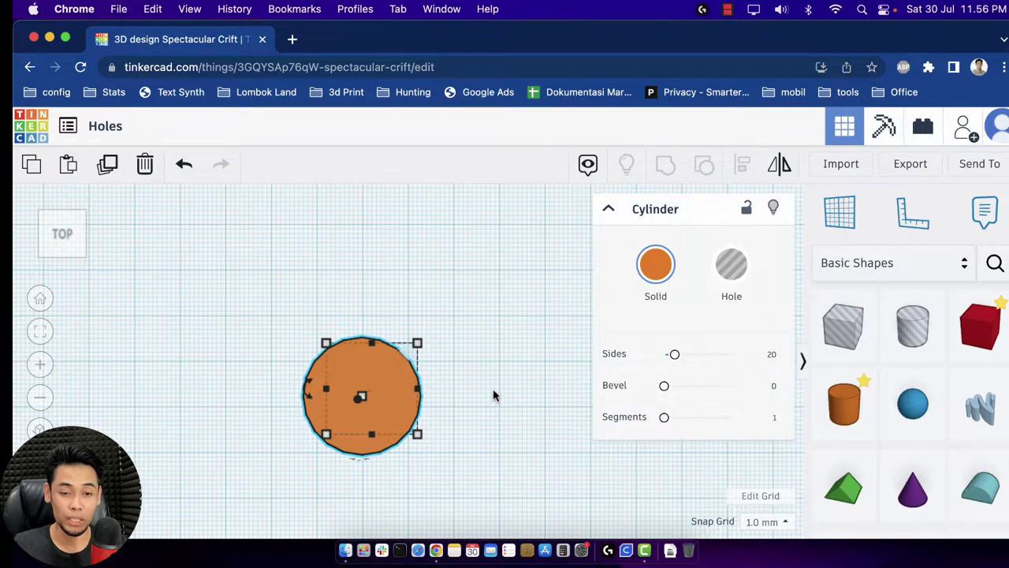
Step: Move the cylinder toward the back left of the workplane in the top view
click(494, 395)
click(370, 397)
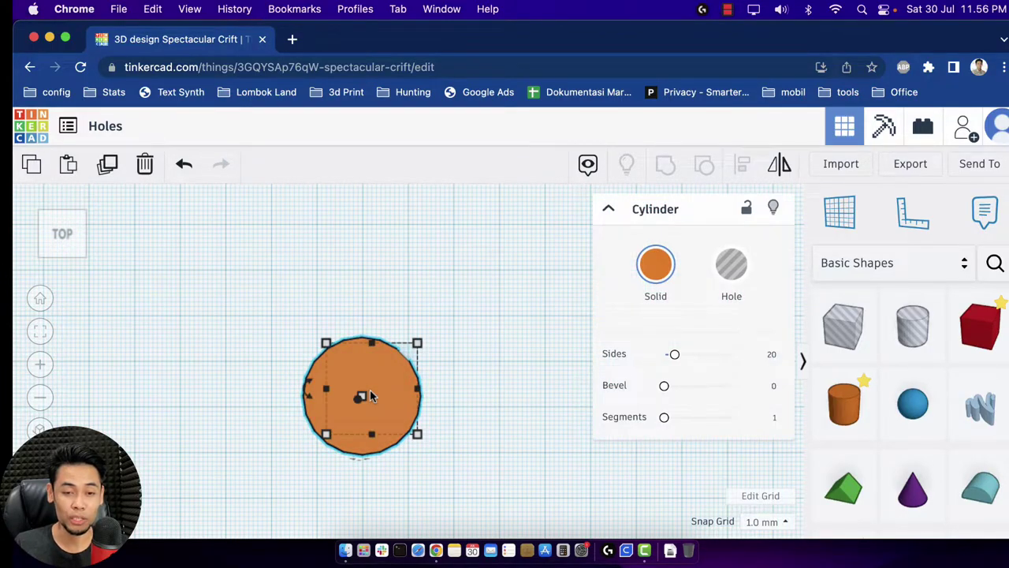
scroll(370, 396, down, 2)
click(459, 385)
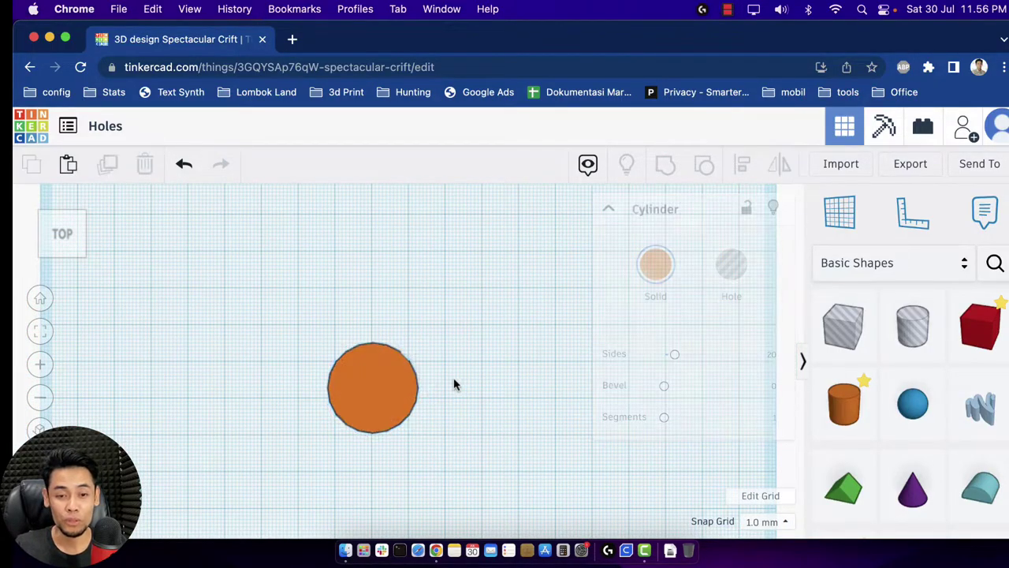
drag(385, 379, 320, 312)
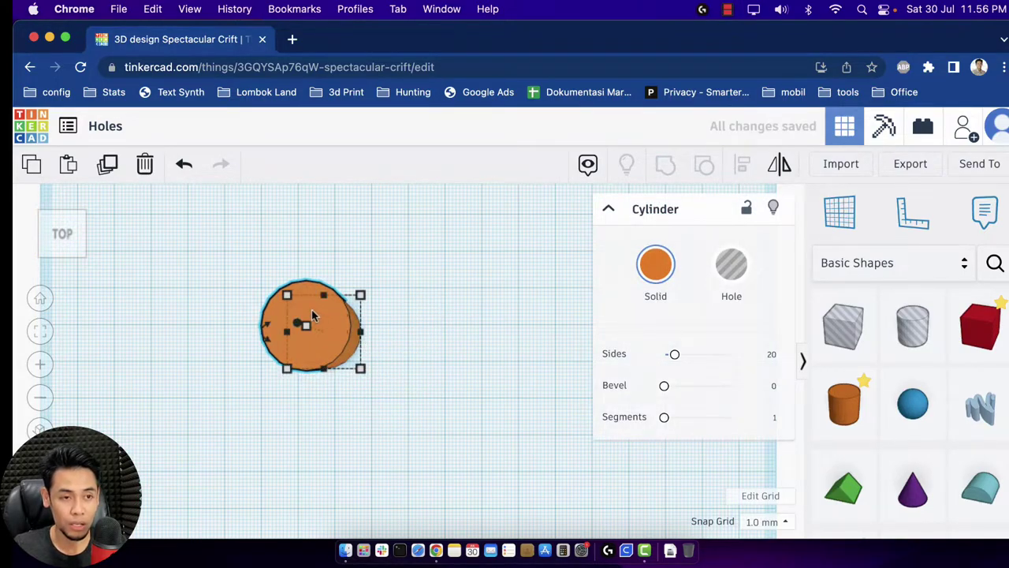
Step: Duplicate the cylinder and place the copy just to the right of the original
click(108, 167)
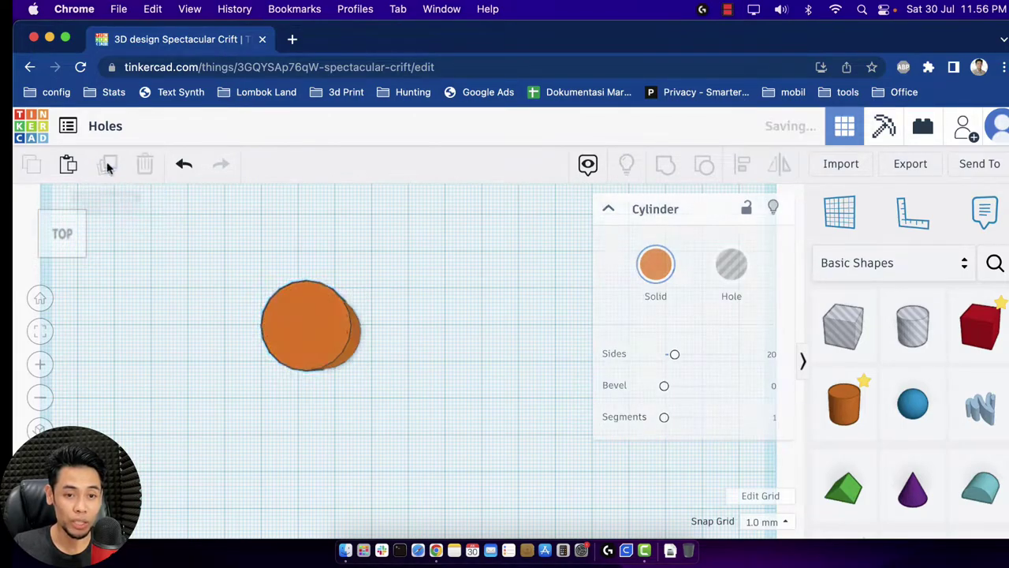
click(462, 421)
drag(329, 349, 435, 354)
click(473, 490)
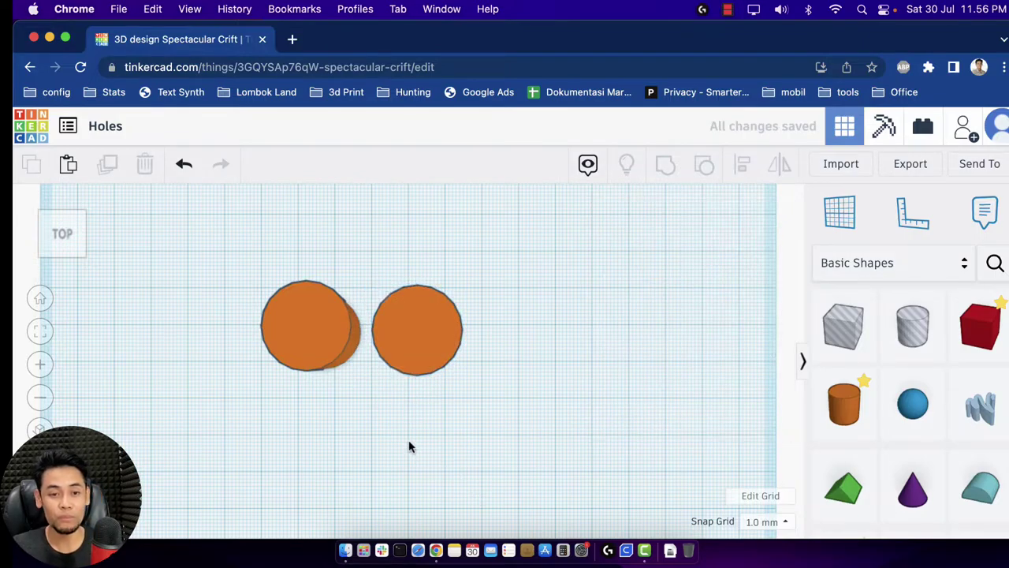
Step: Inspect the width dimension and resize handles of the left cylinder
click(302, 330)
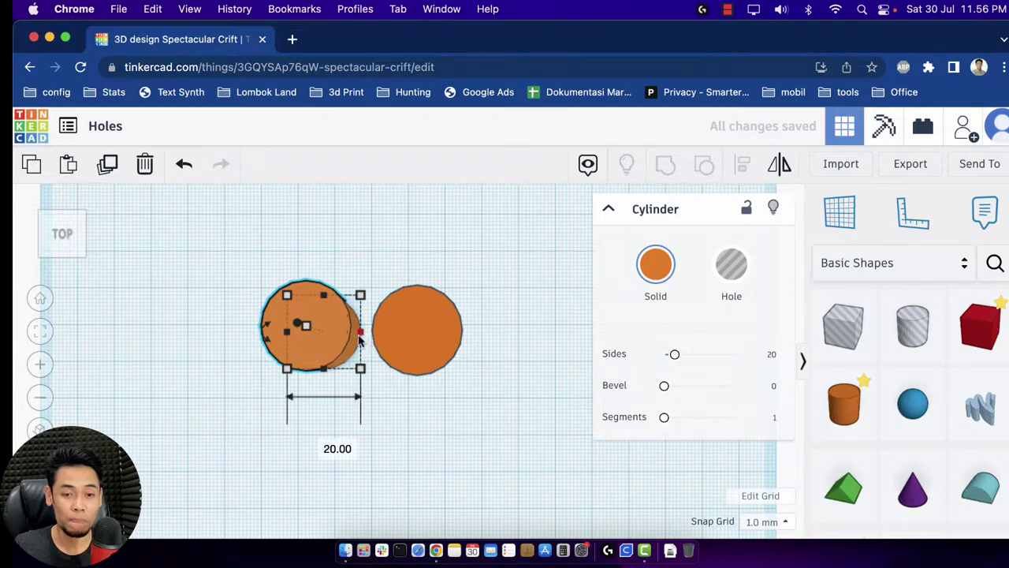
click(318, 428)
click(315, 349)
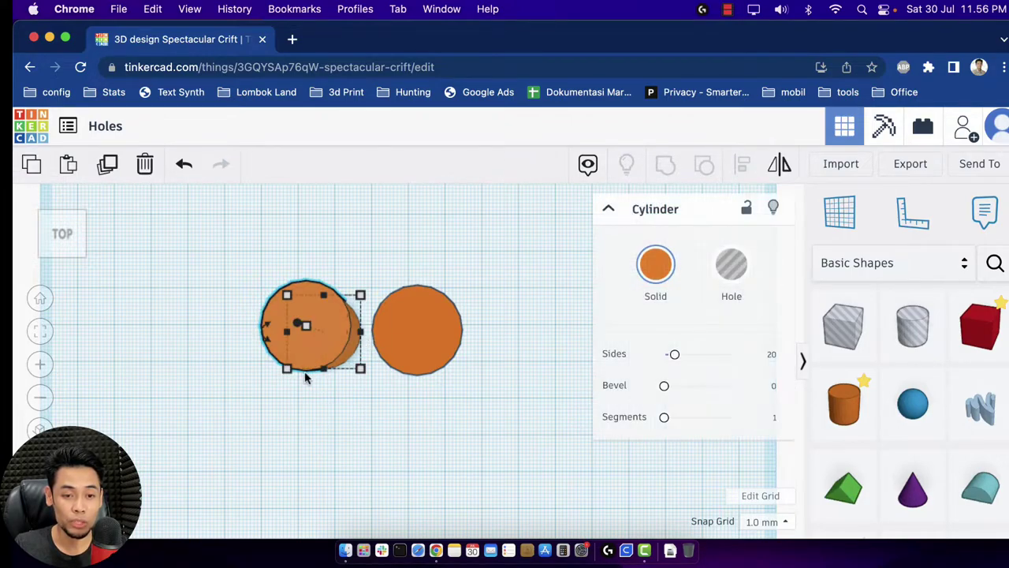
click(359, 417)
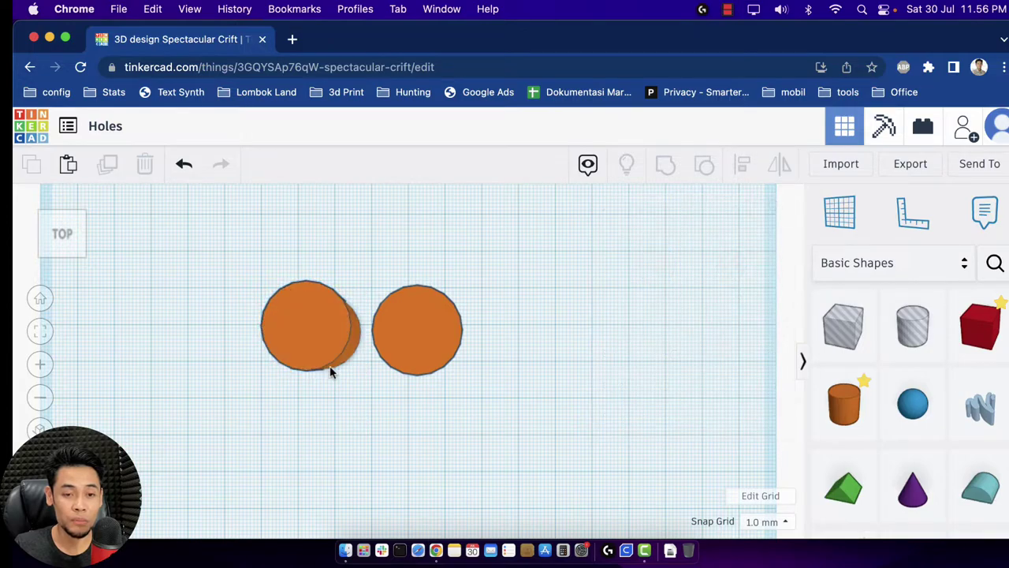
click(311, 329)
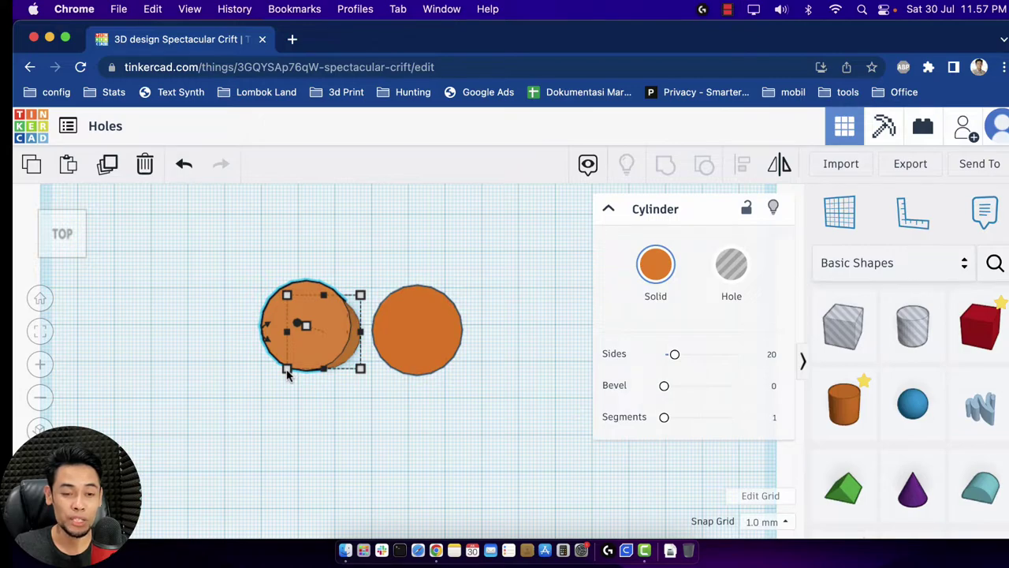
Step: Set both the width and the length of the right cylinder to 18 mm
click(440, 369)
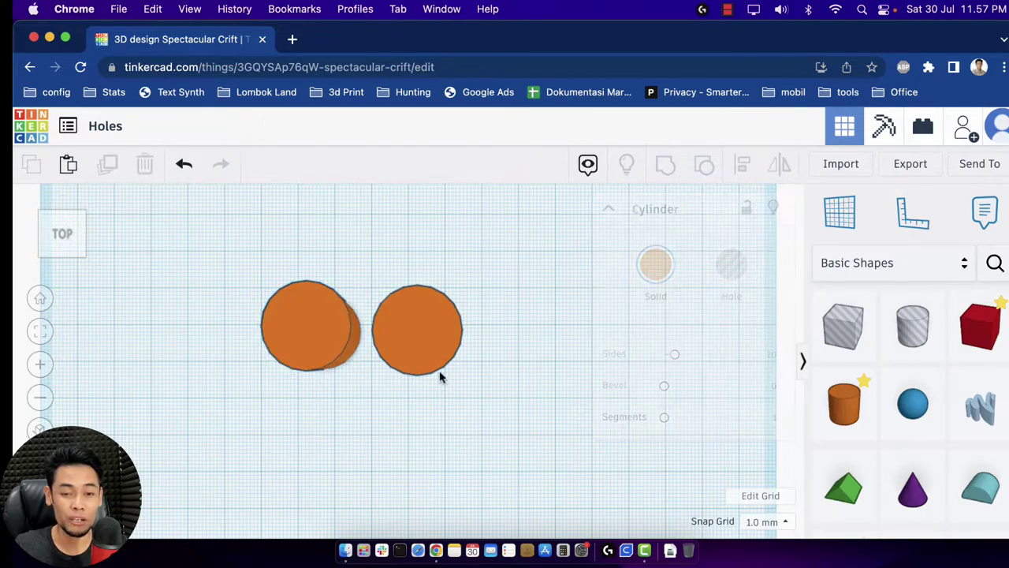
click(413, 449)
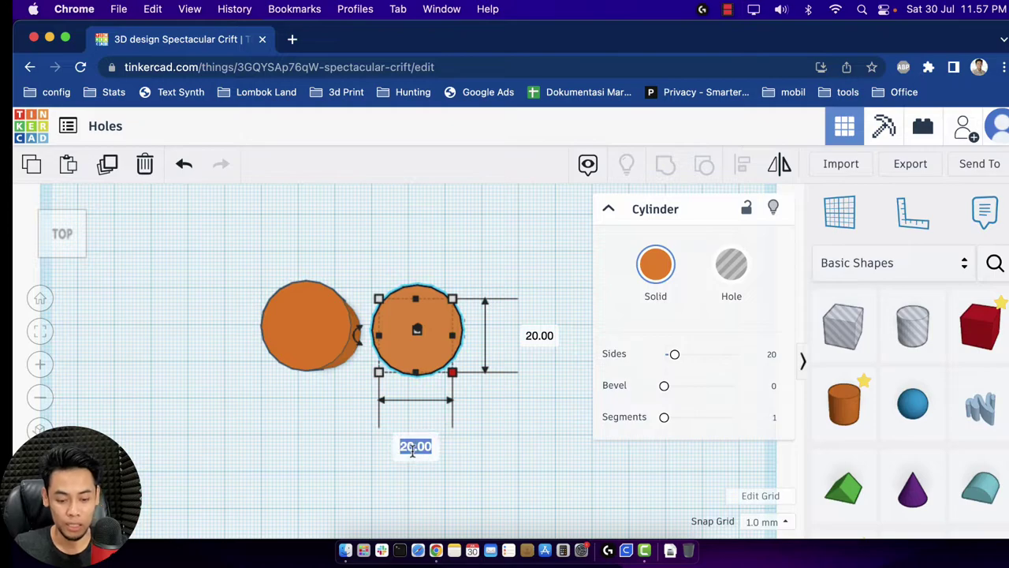
text(18)
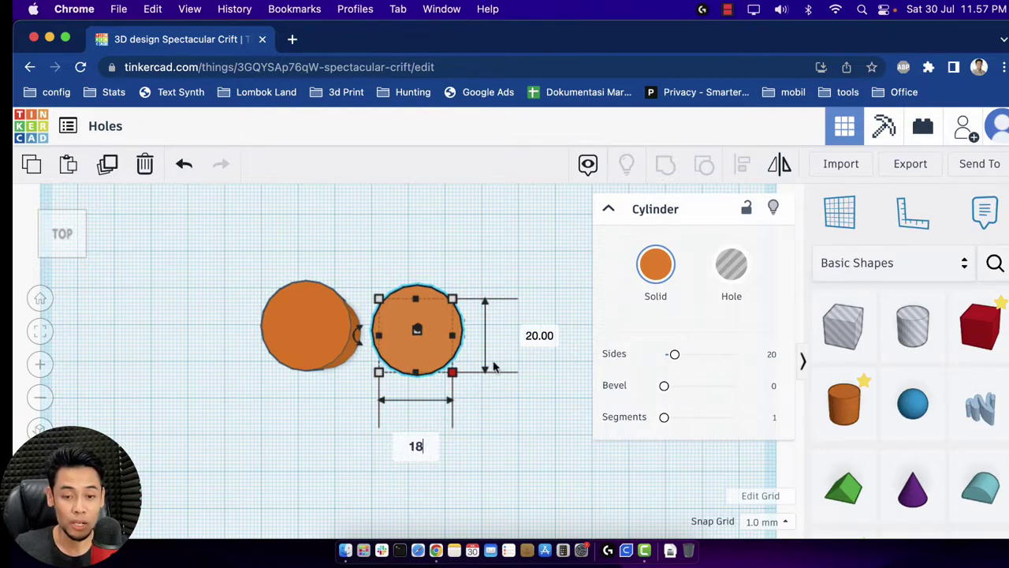
click(531, 337)
text(18)
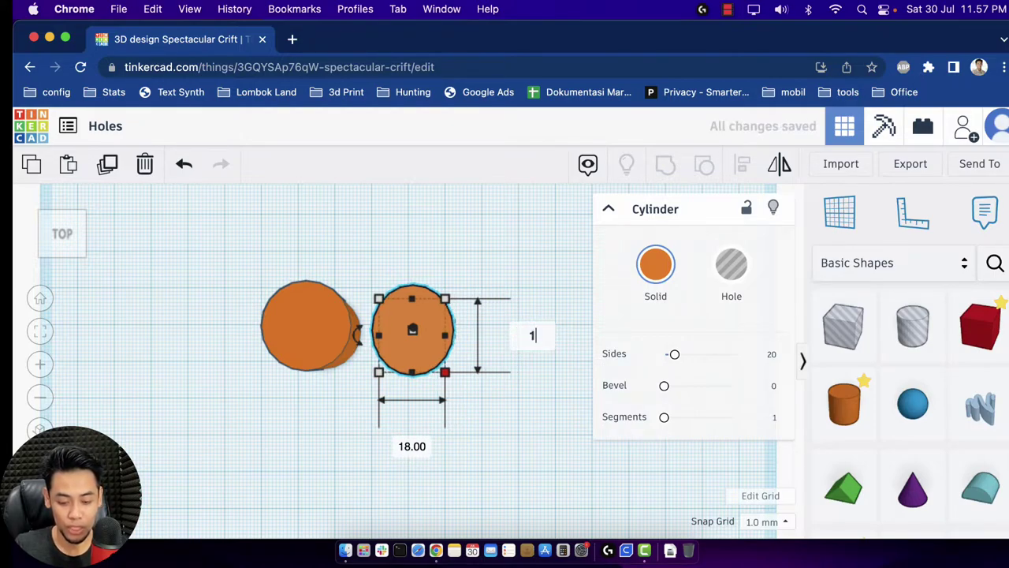
key(Return)
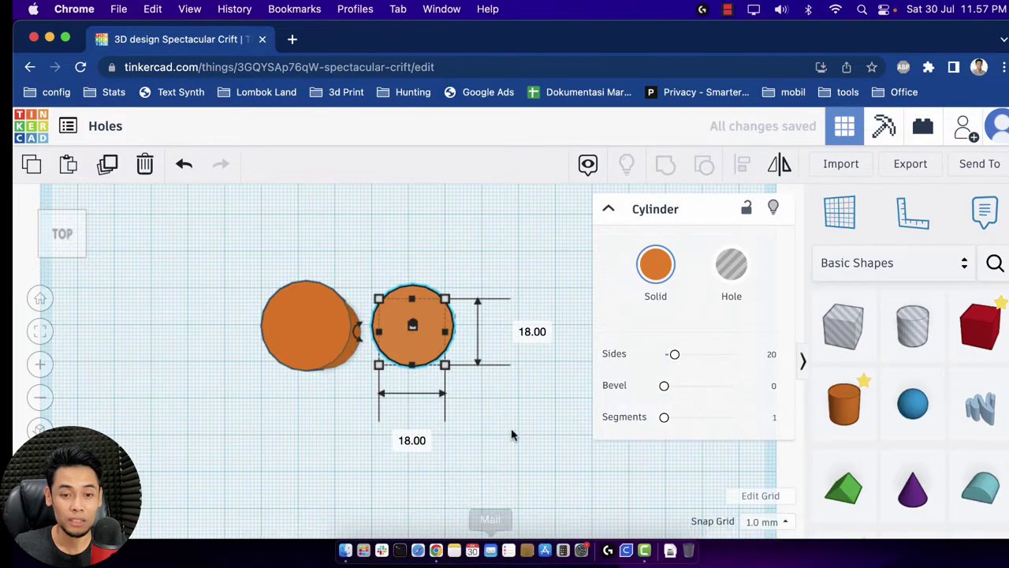
click(462, 423)
Step: Turn the smaller right cylinder into a hole shape
click(306, 328)
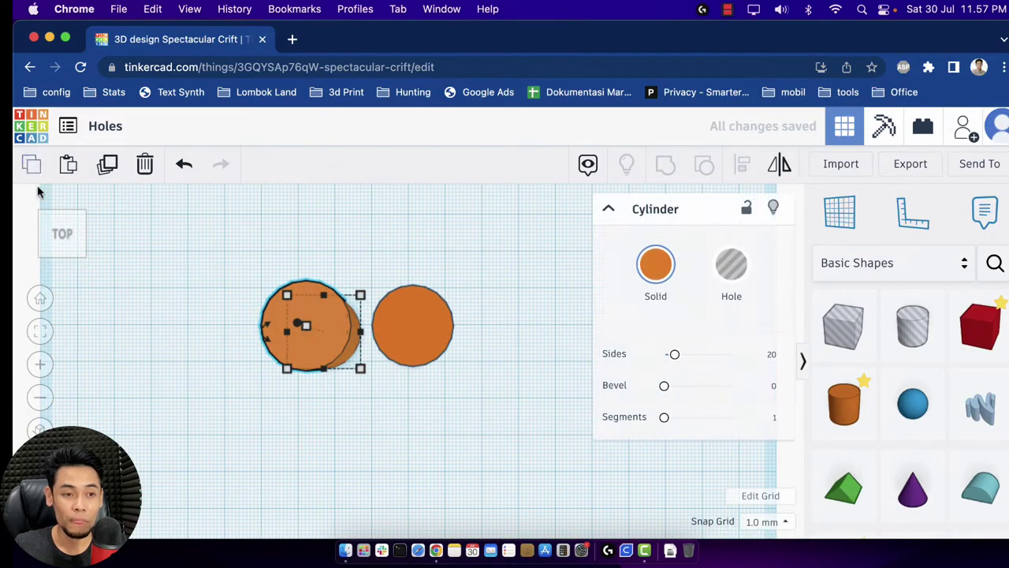
mouse_move(62, 230)
mouse_down()
mouse_move(63, 253)
mouse_move(63, 237)
mouse_up()
click(481, 467)
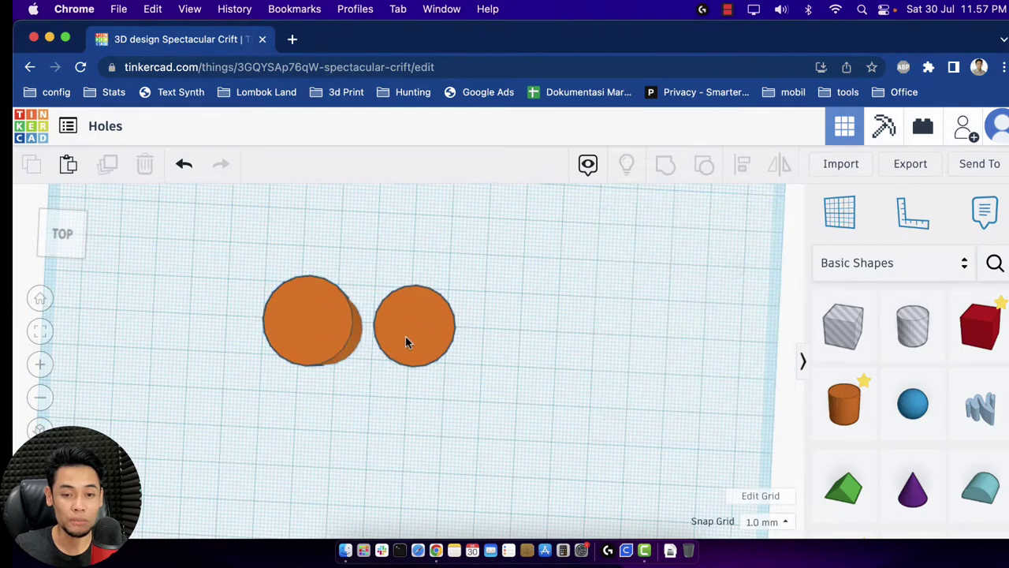
click(401, 335)
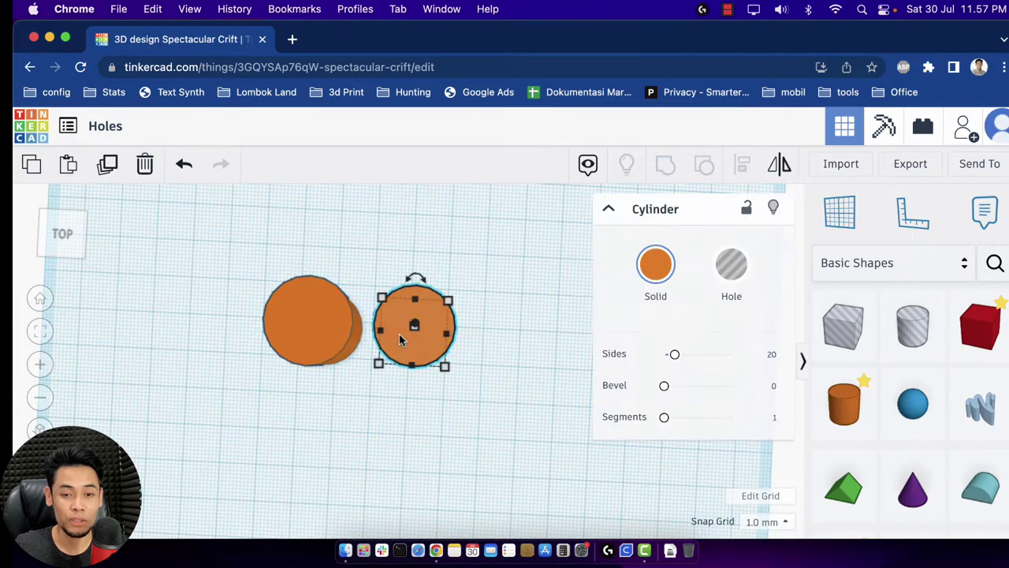
click(738, 272)
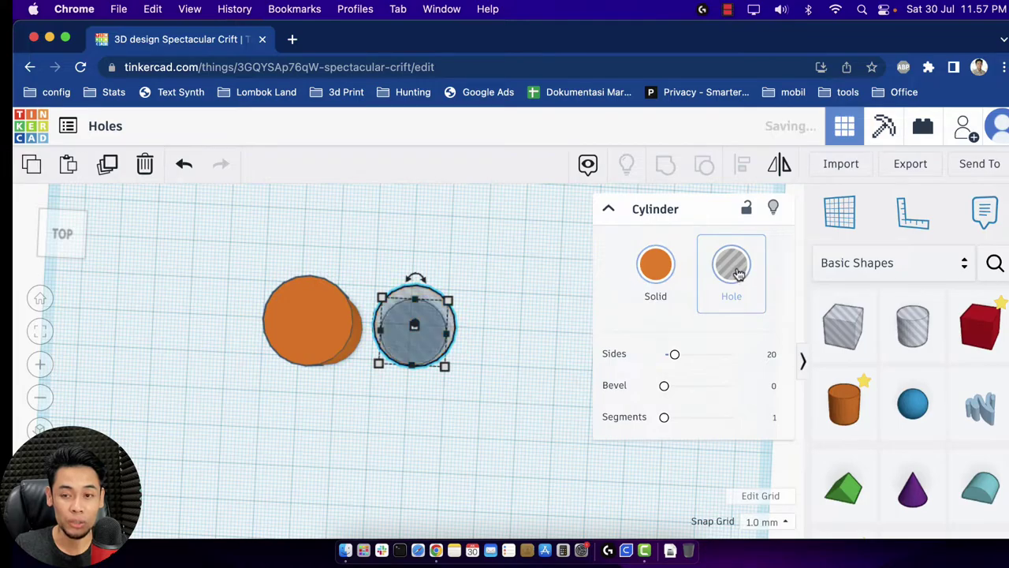
Step: Move the hole cylinder onto the solid cylinder on the left so that the two overlap
click(445, 426)
drag(415, 335, 304, 328)
click(318, 398)
Step: Align the solid and hole cylinders to their common centre along both the width and length directions
drag(444, 399, 182, 247)
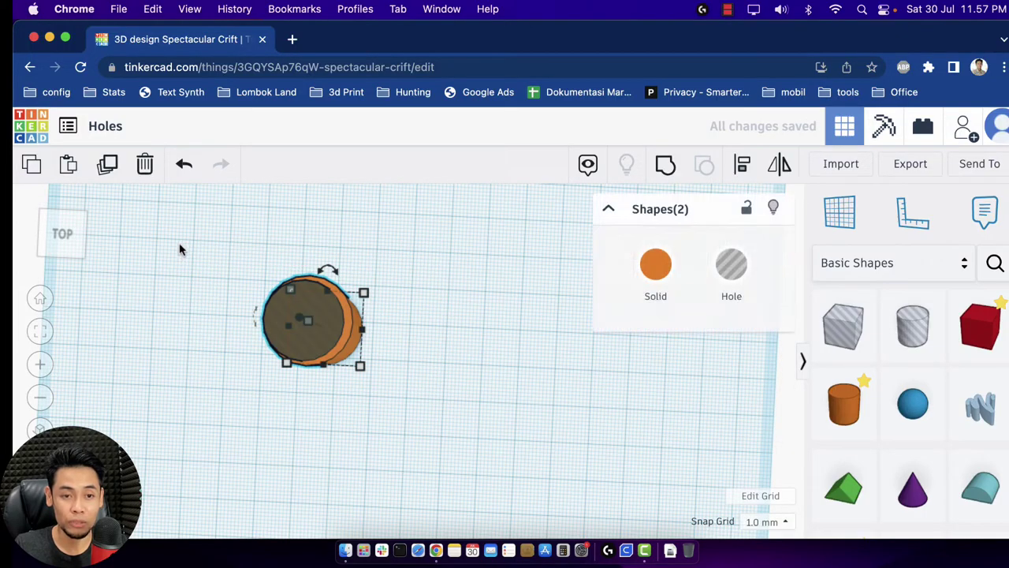
click(745, 167)
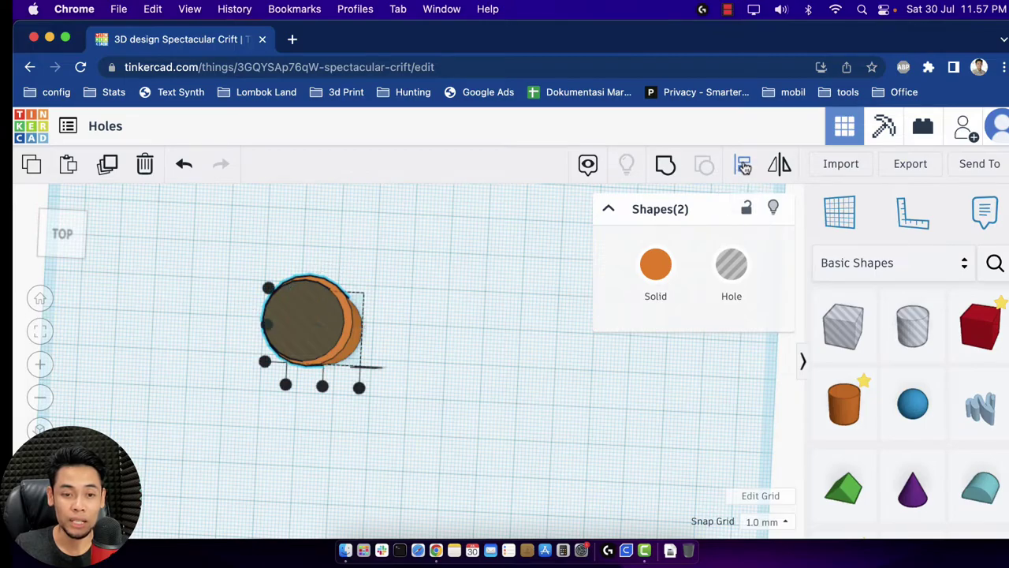
click(322, 388)
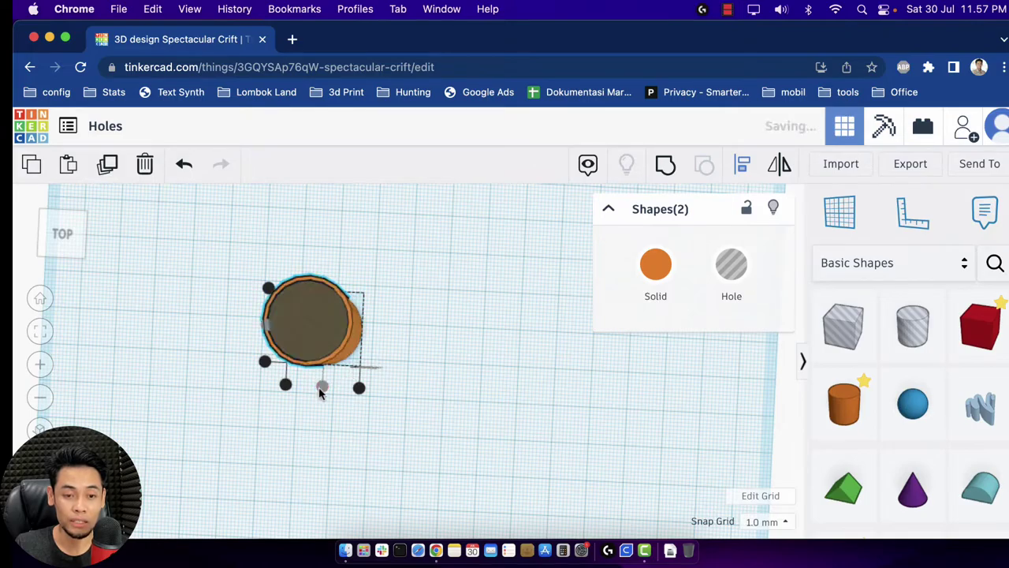
click(266, 331)
Step: Group the solid and hole cylinders to cut out the middle, and view the hollow shape from above
drag(473, 409, 246, 265)
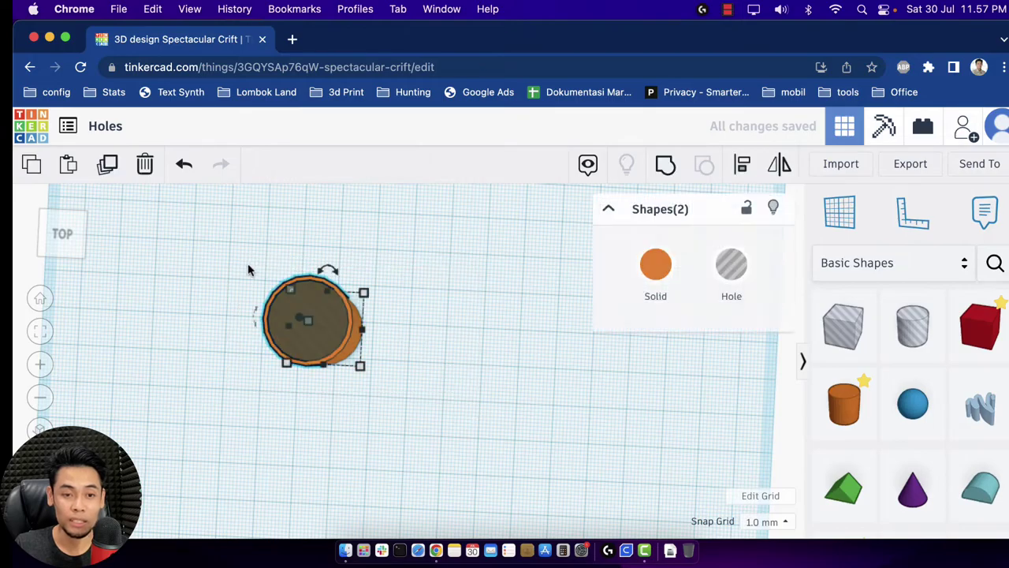
click(664, 168)
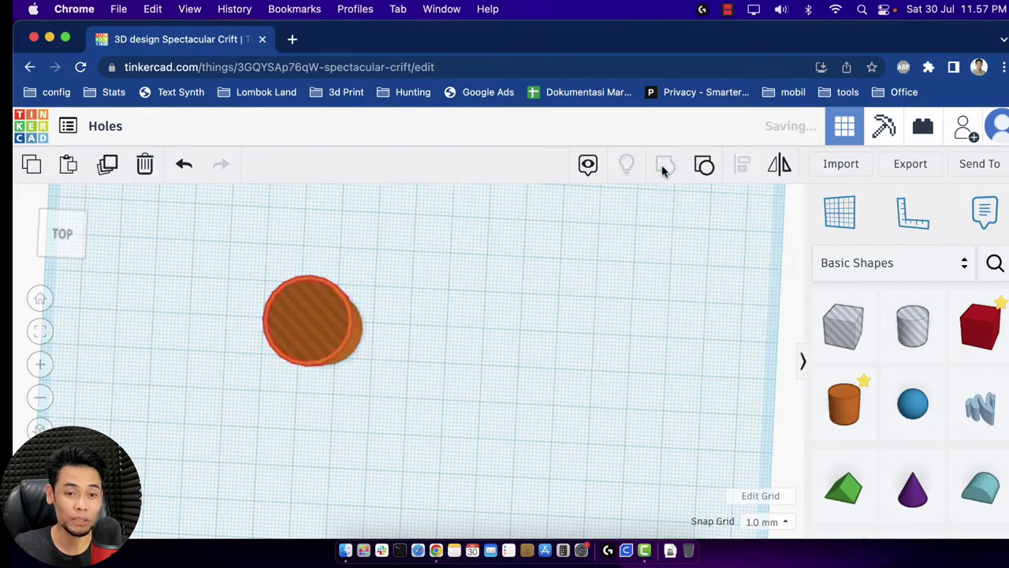
click(478, 349)
mouse_move(69, 254)
mouse_down()
mouse_move(86, 241)
mouse_move(69, 248)
mouse_up()
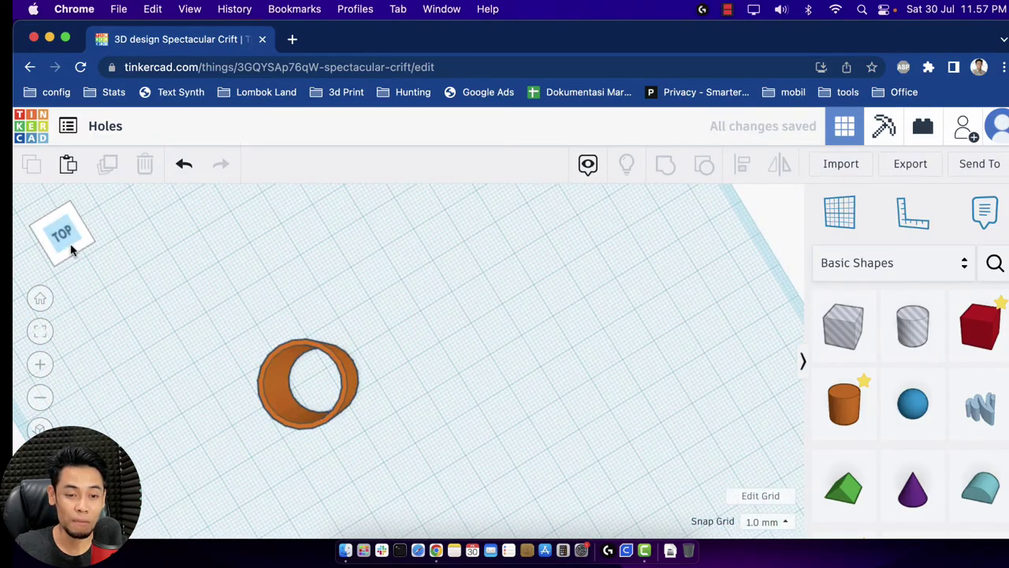
Step: Place a ready-made Tube shape from the basic shapes just to the right of the hollow cylinder
scroll(913, 406, down, 5)
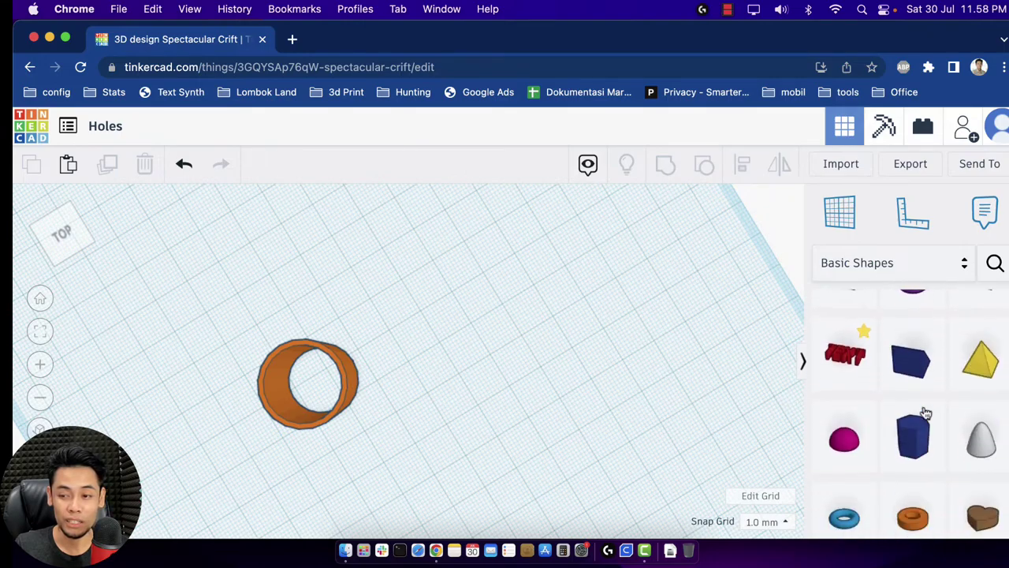
click(432, 369)
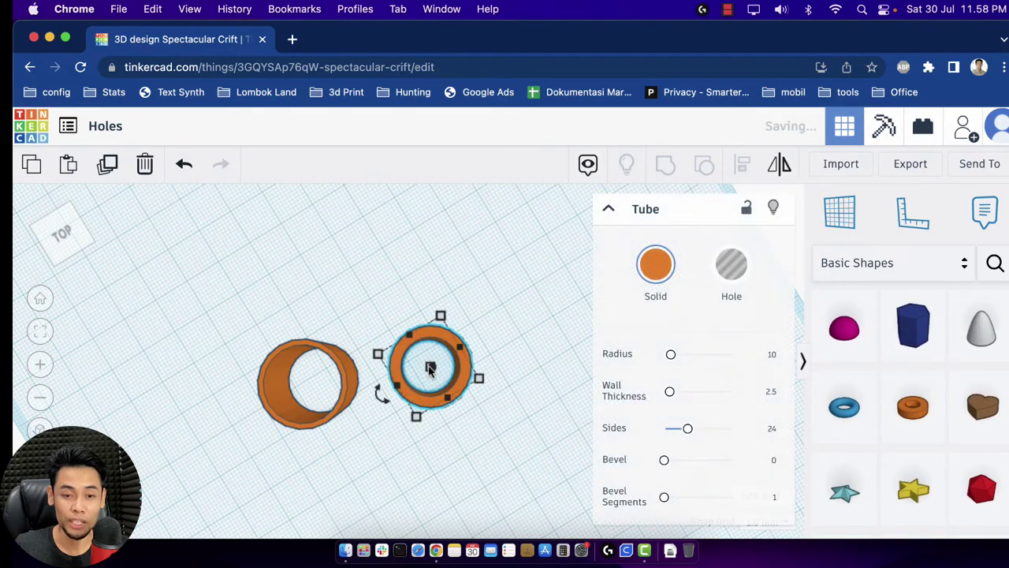
drag(430, 369, 455, 377)
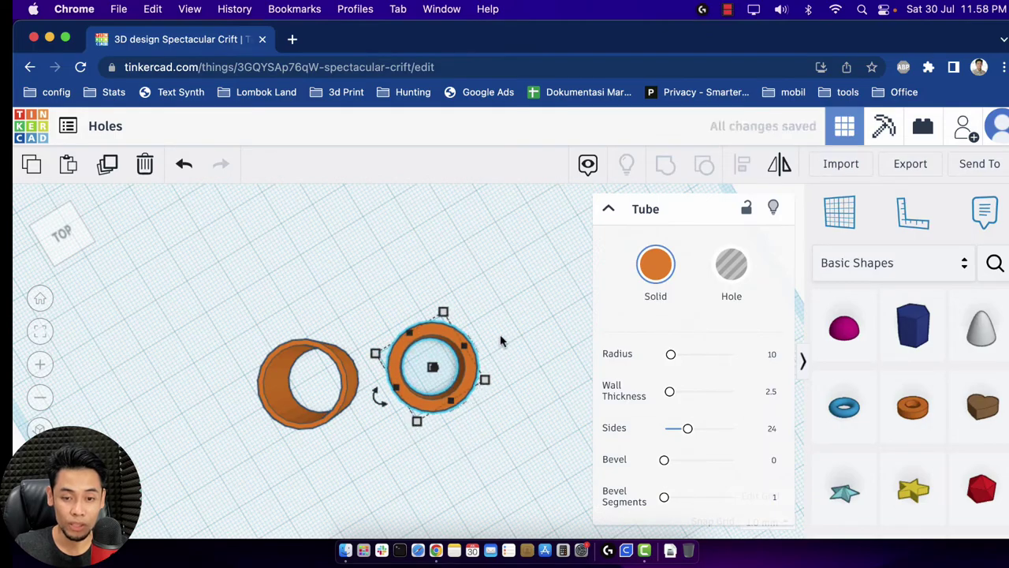
click(473, 341)
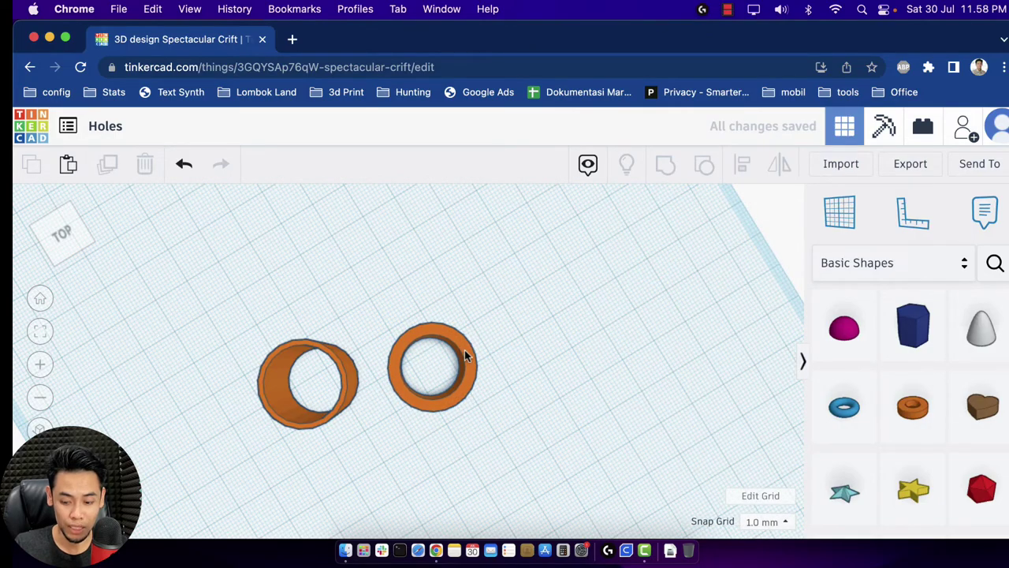
Step: Compare the walls of the tube and the hollow cylinder up close, and delete the tube
scroll(506, 350, down, 5)
scroll(503, 349, up, 10)
scroll(398, 353, down, 1)
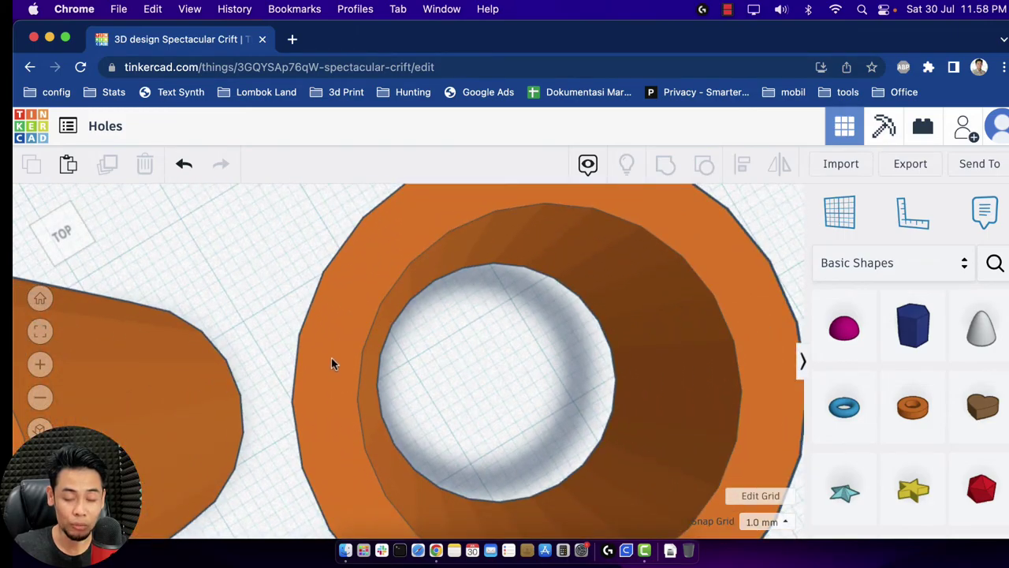
scroll(331, 363, down, 3)
drag(179, 392, 220, 358)
click(482, 299)
key(Delete)
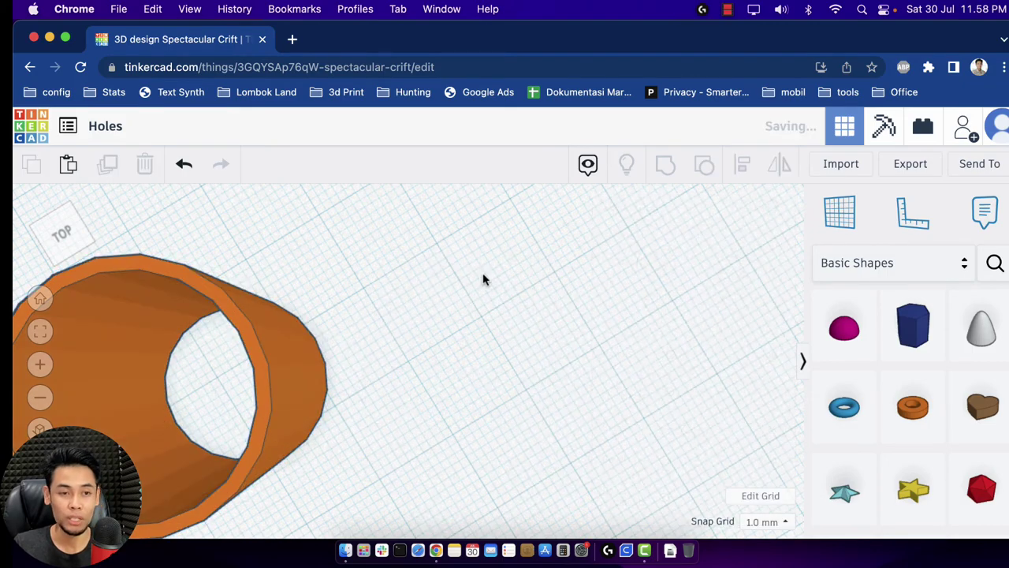
Step: View the whole hollow cylinder from a low front angle
scroll(455, 290, down, 2)
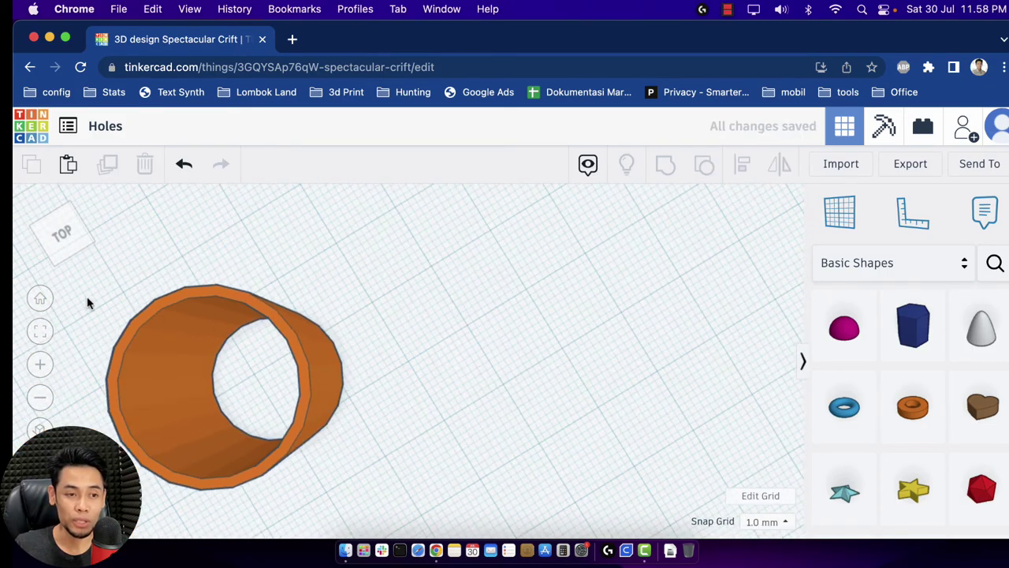
click(63, 252)
scroll(493, 351, down, 2)
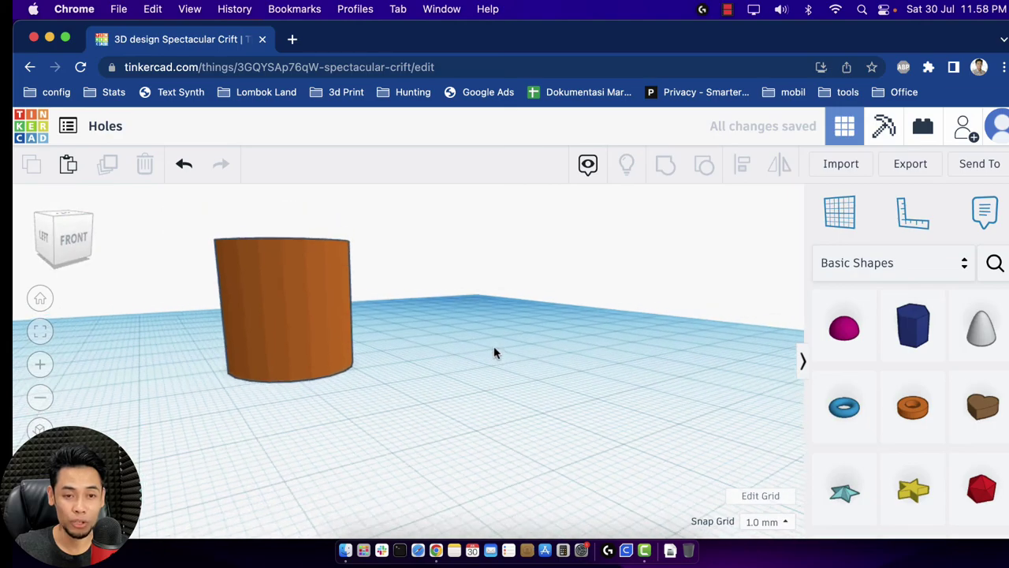